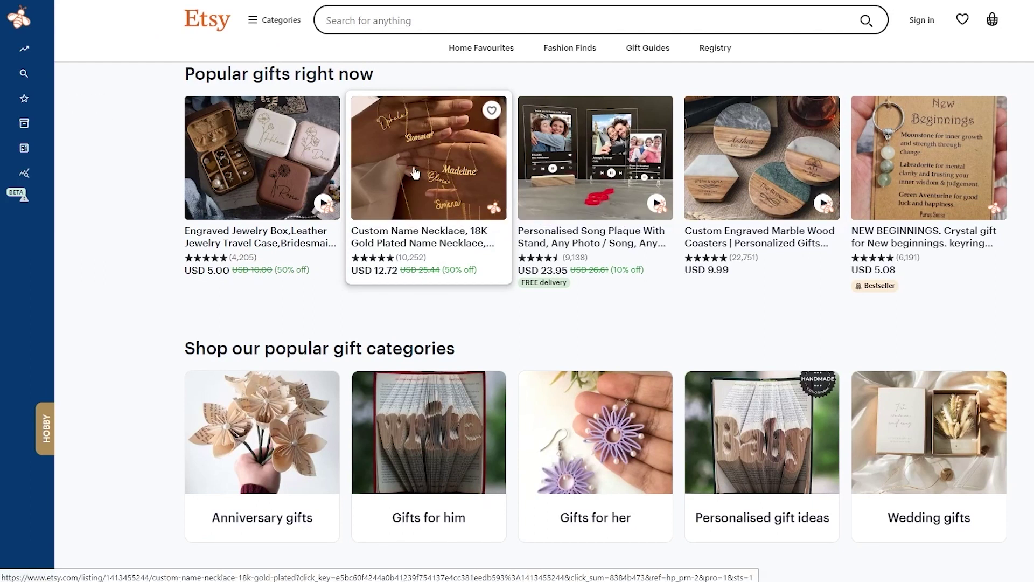
# Search Etsy for 'couple shirts' and view the results in EverBee Product Analytics.
pyautogui.write('couple shirts')
pyautogui.press('Return')
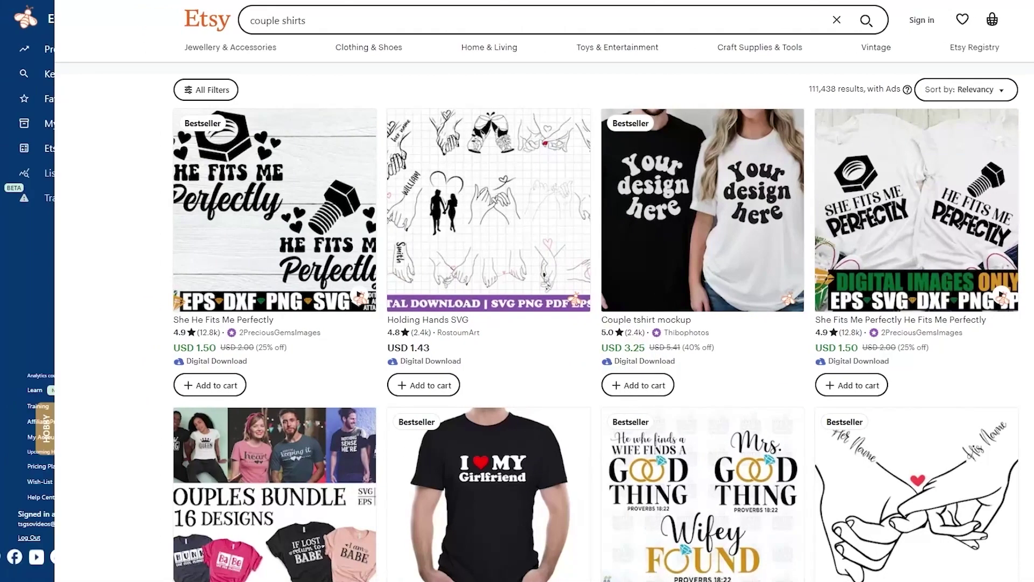
pyautogui.moveTo(45, 73)
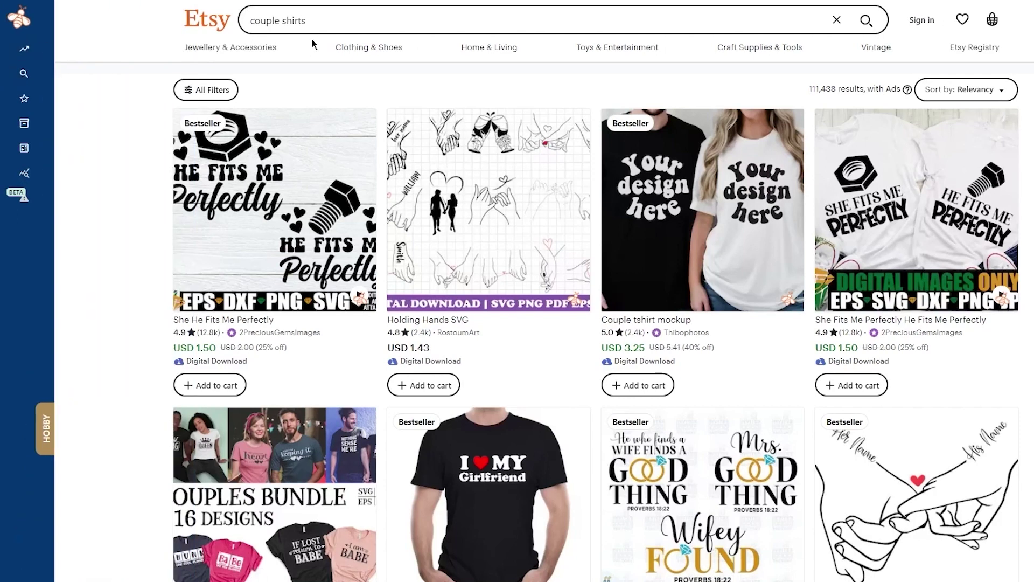
pyautogui.click(49, 52)
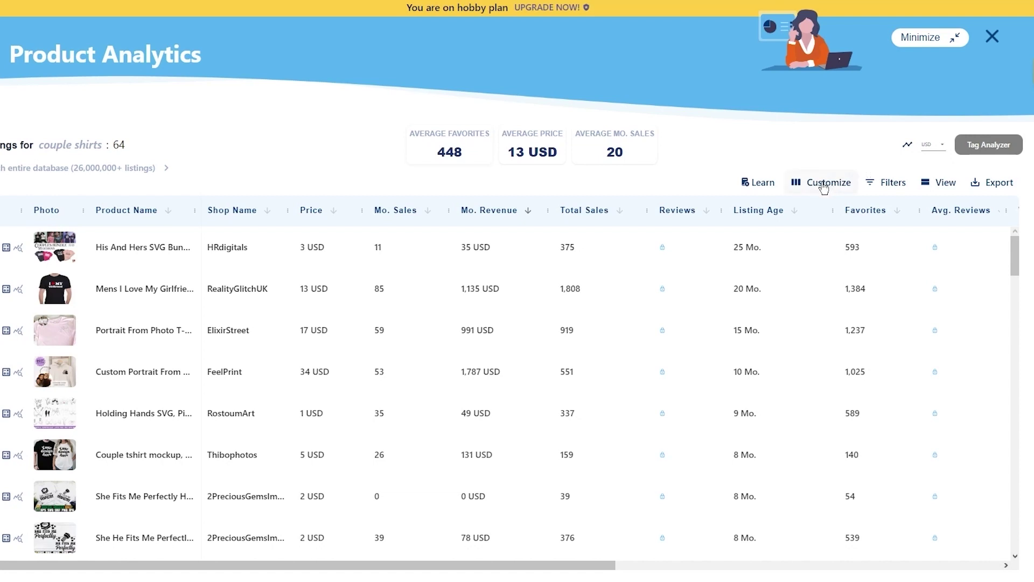
pyautogui.click(836, 199)
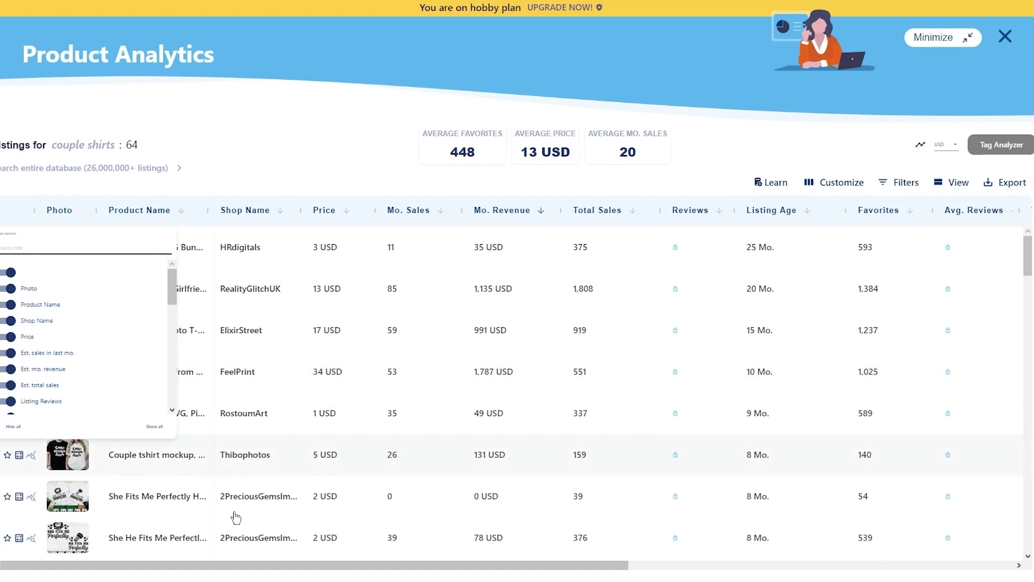
pyautogui.scroll(-5, 69, 319)
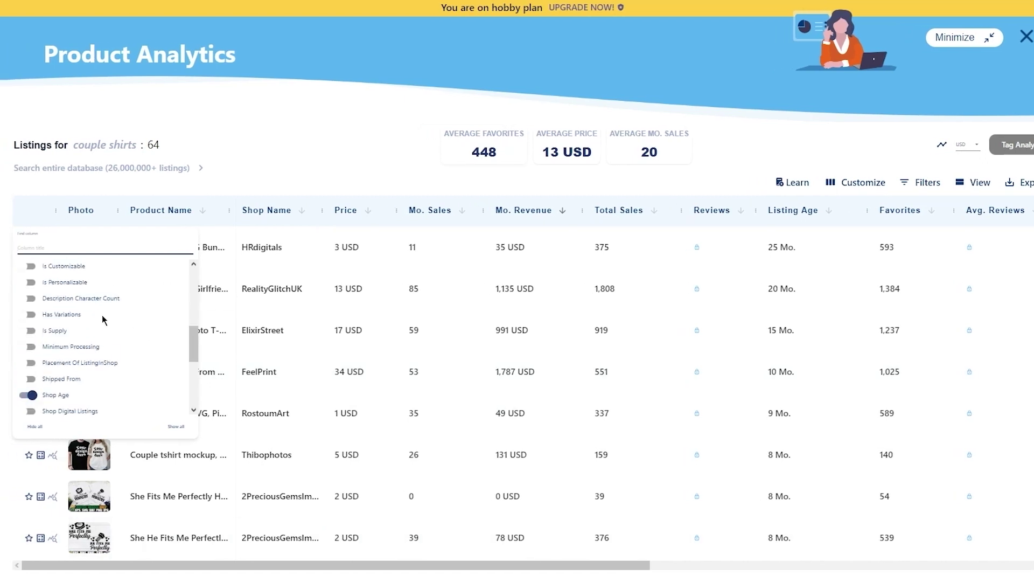
pyautogui.scroll(-5, 102, 320)
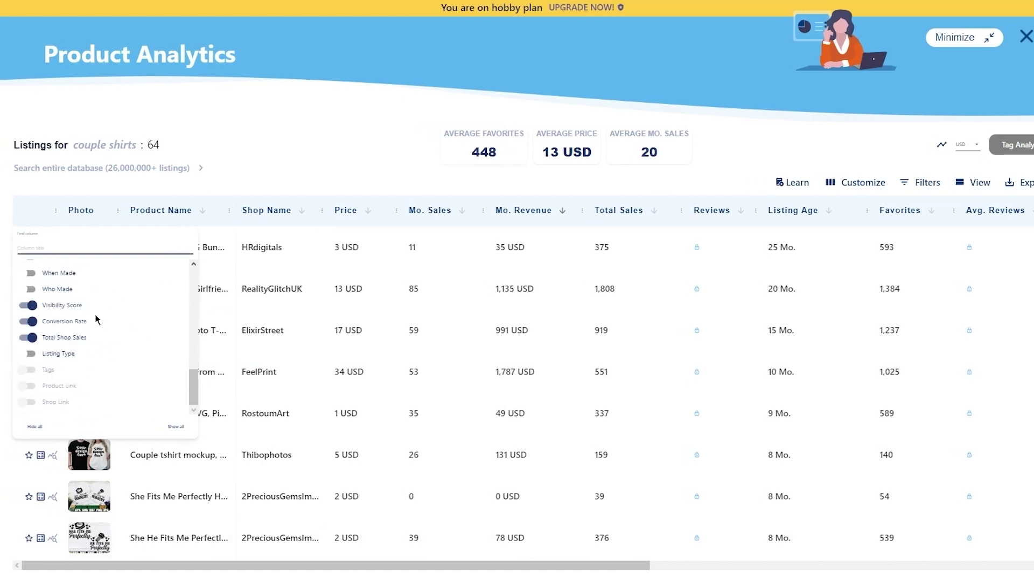
pyautogui.scroll(10, 97, 320)
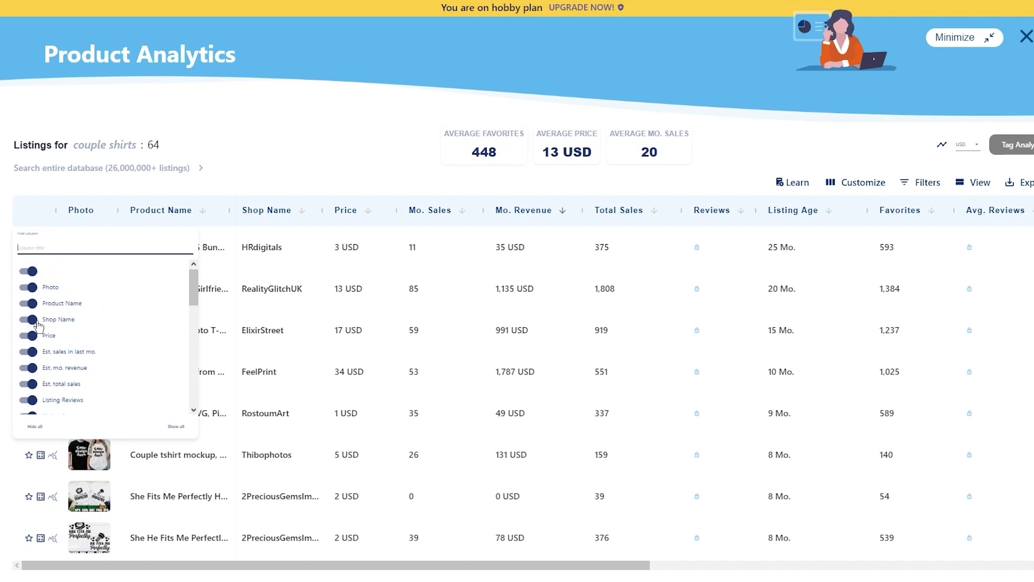
pyautogui.click(32, 308)
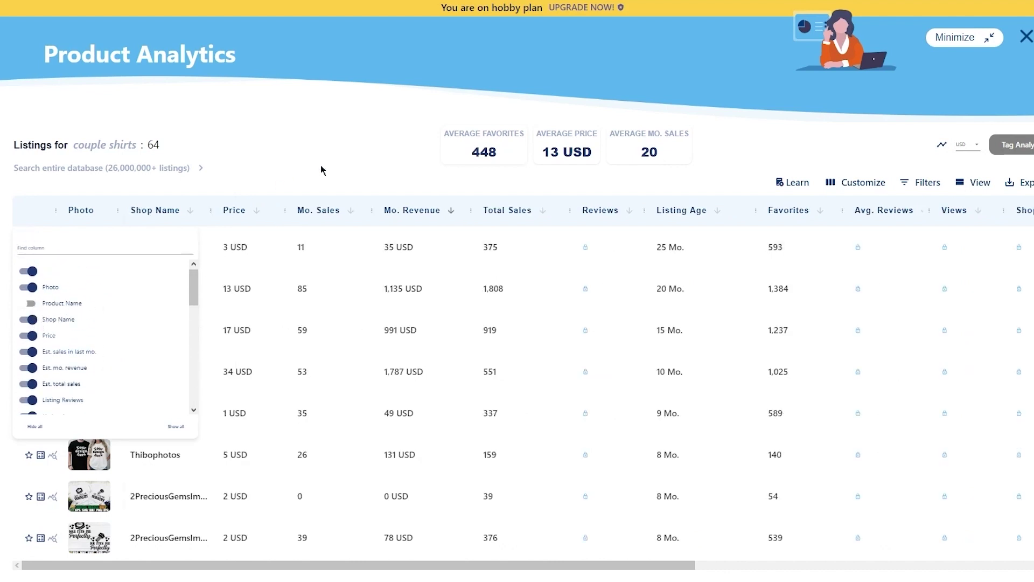
pyautogui.click(272, 223)
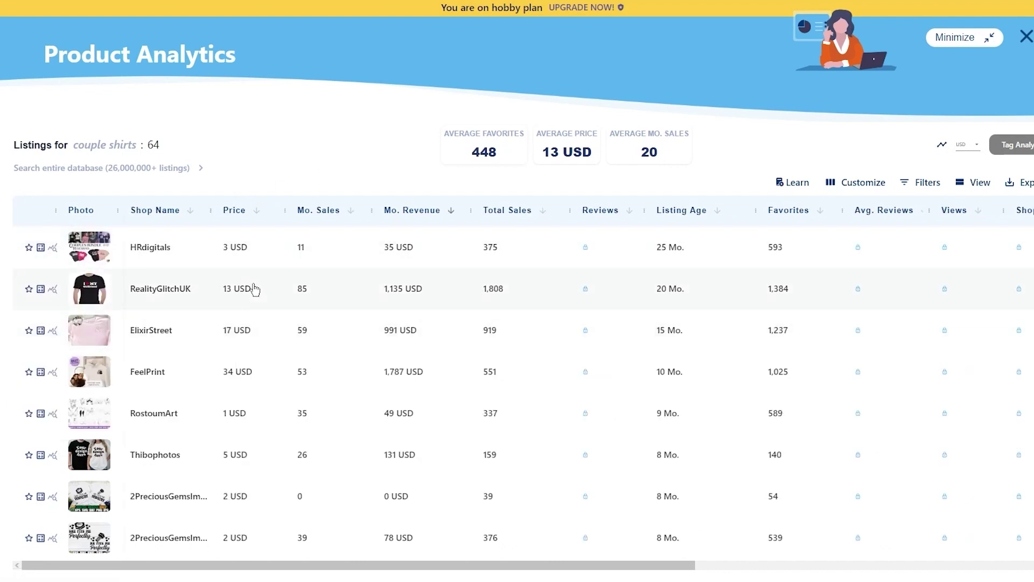
pyautogui.click(843, 183)
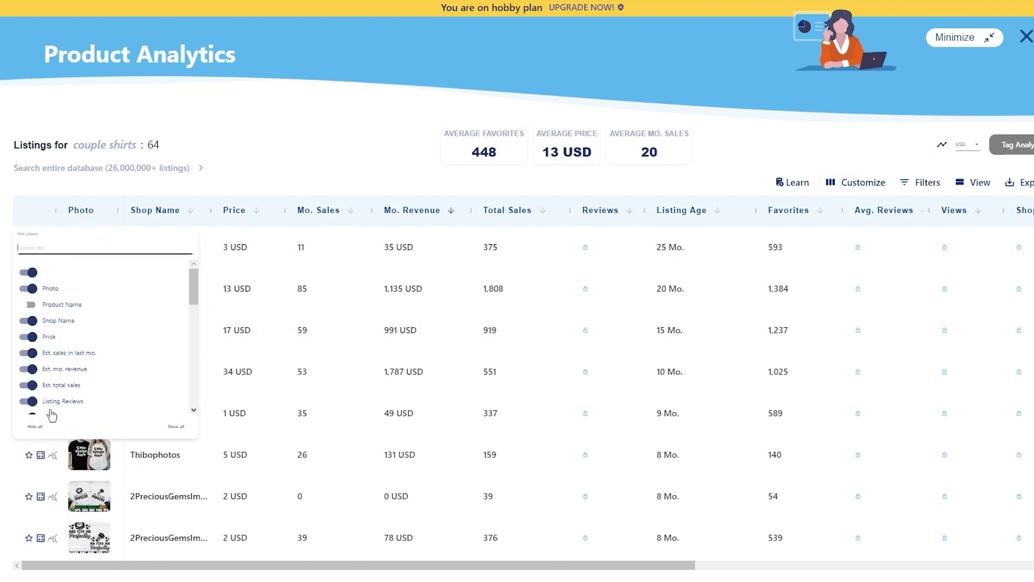
pyautogui.click(62, 309)
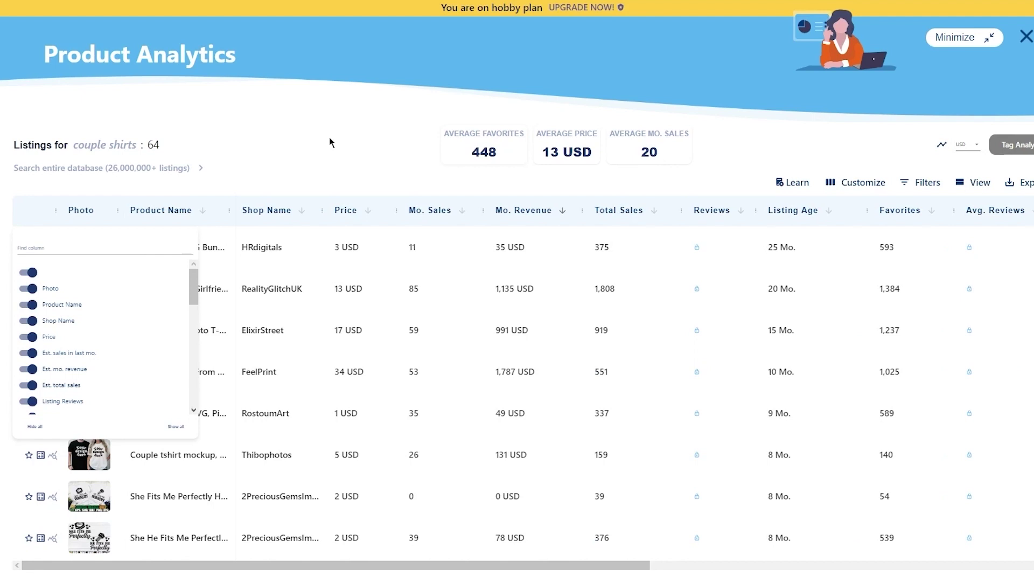
pyautogui.click(351, 117)
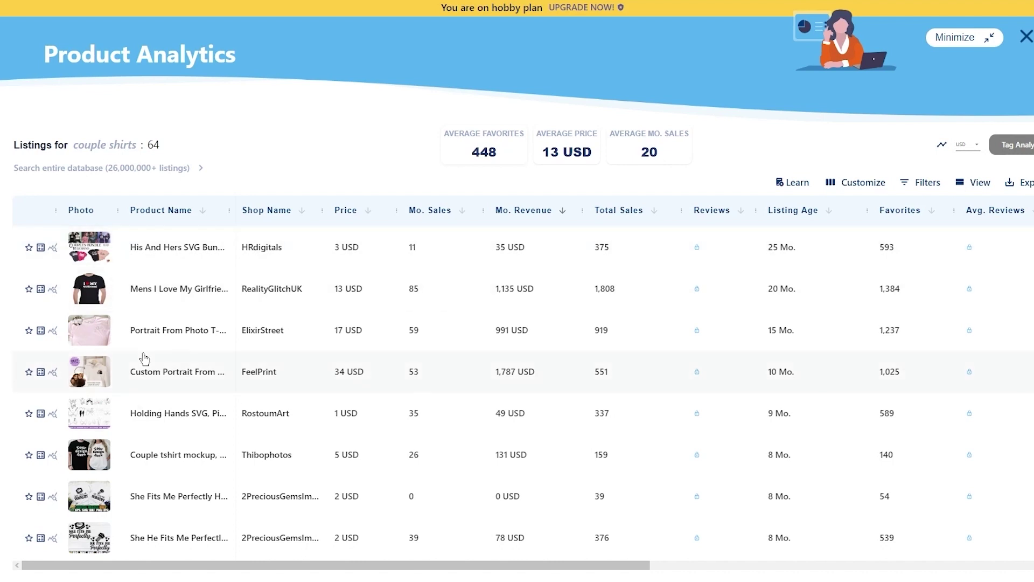
pyautogui.scroll(-5, 145, 364)
pyautogui.scroll(-8, 148, 370)
pyautogui.scroll(10, 172, 356)
pyautogui.scroll(3, 175, 346)
pyautogui.scroll(-3, 184, 437)
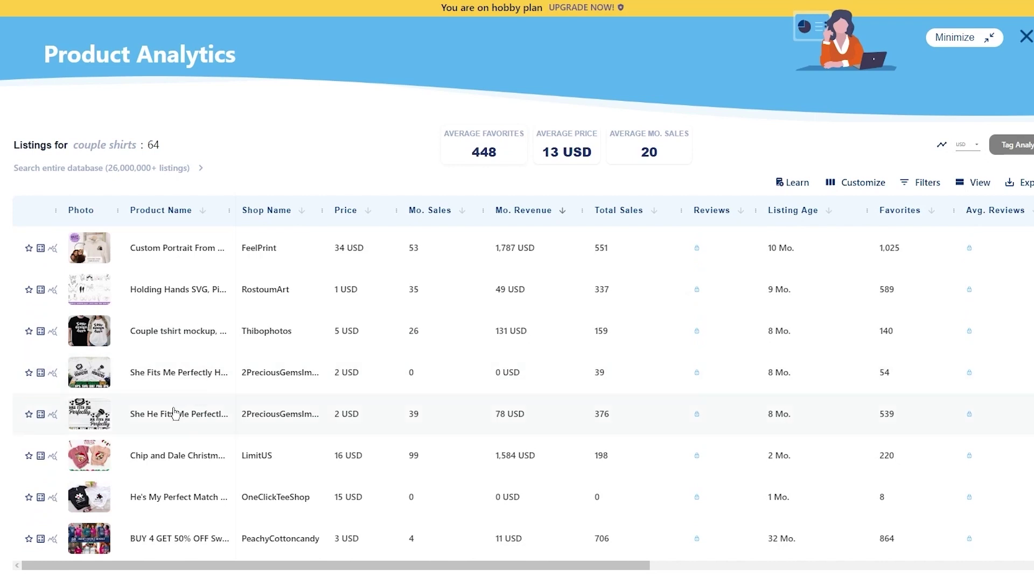
pyautogui.scroll(-6, 232, 462)
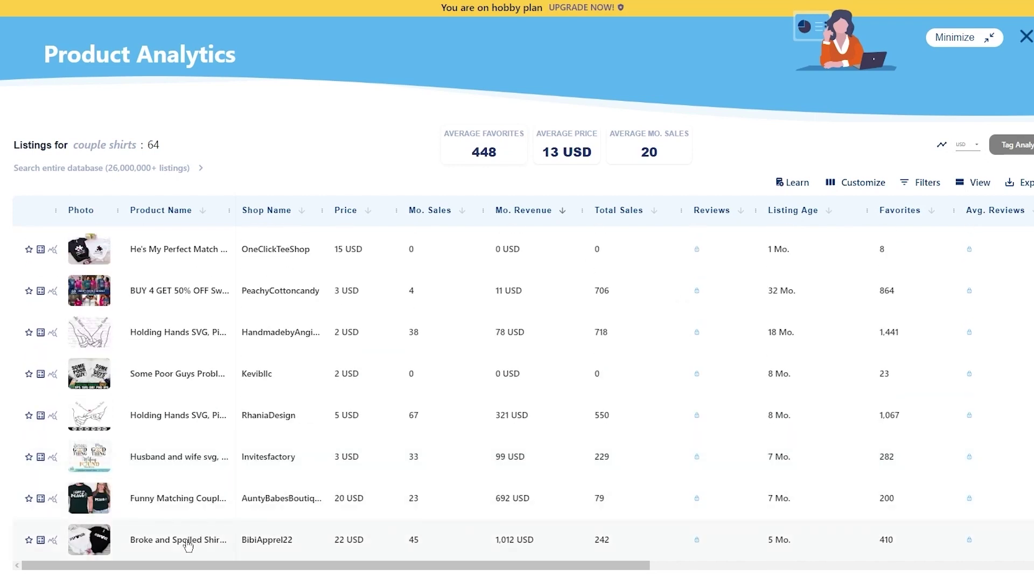
pyautogui.click(188, 546)
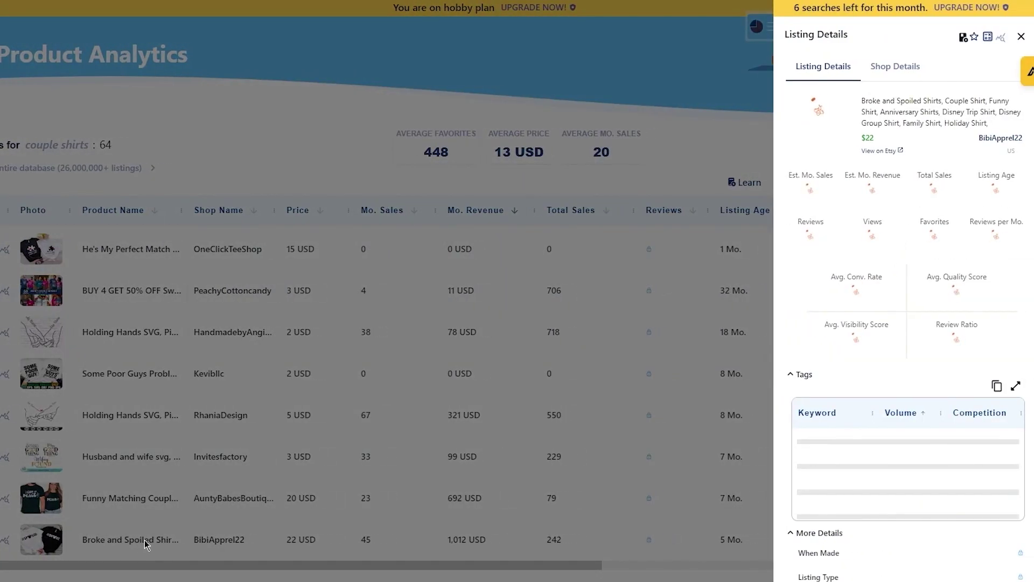
# Close the current details and open RhaniaDesign's $5 Holding Hands SVG listing details.
pyautogui.click(389, 474)
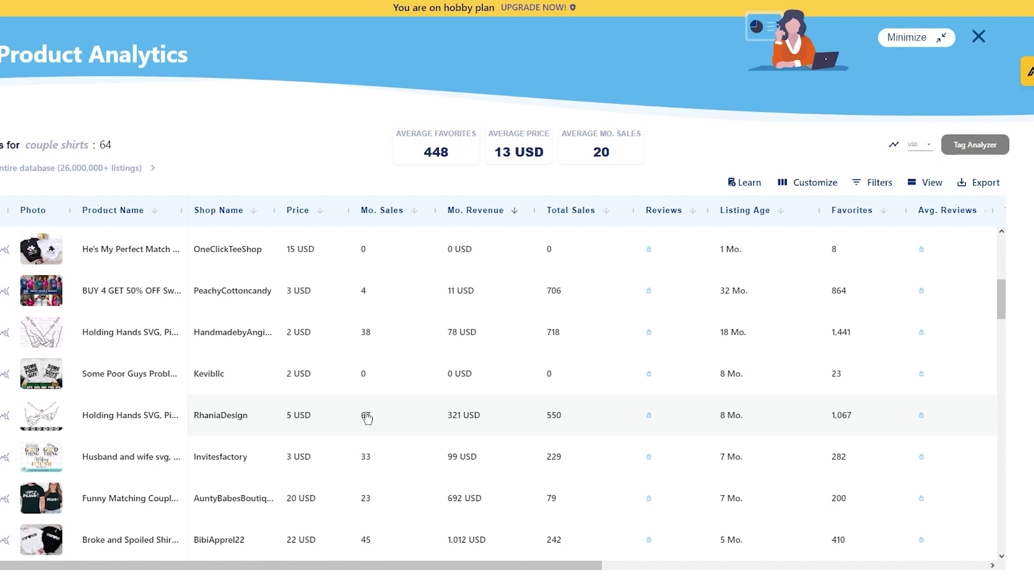
pyautogui.click(122, 424)
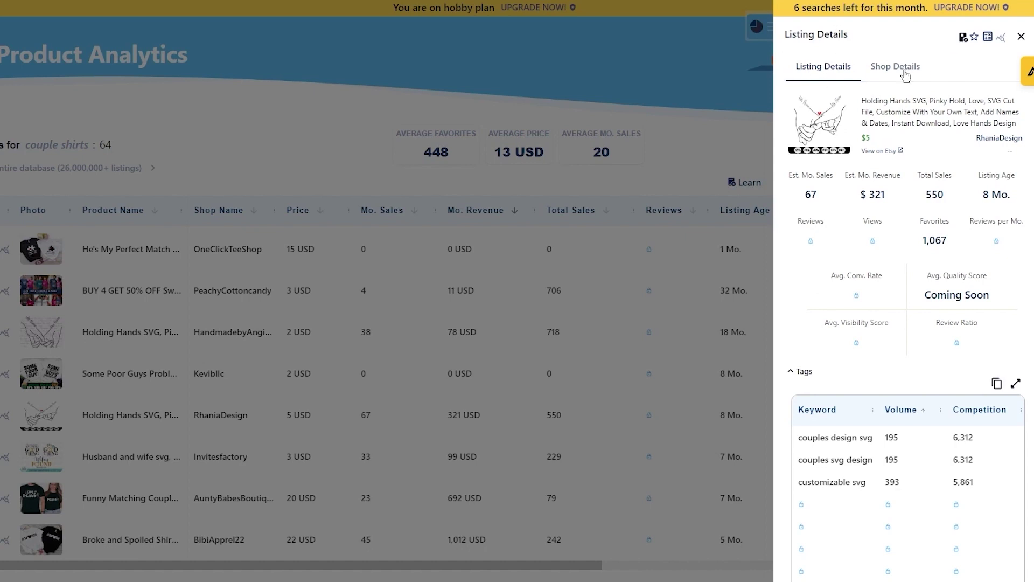
pyautogui.moveTo(841, 205)
pyautogui.scroll(-1, 894, 410)
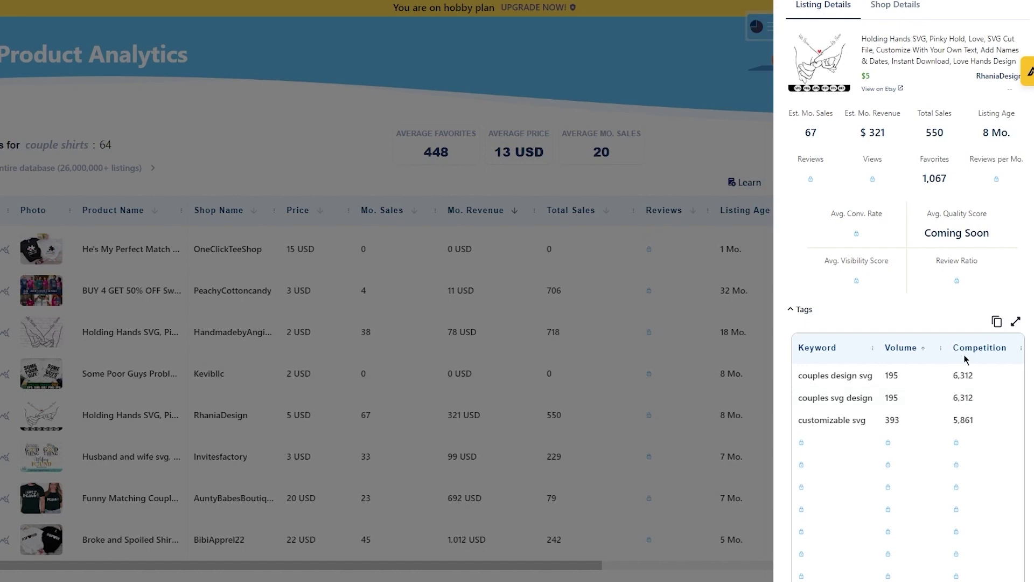
pyautogui.scroll(1, 922, 340)
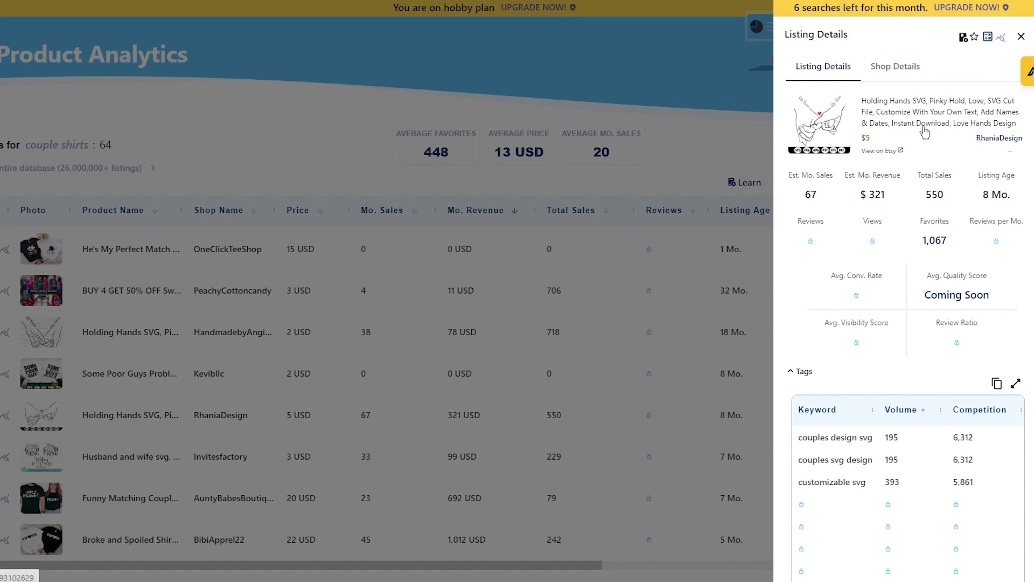
# Add the Holding Hands SVG listing to favorites, dismiss the notice, and close its details panel.
pyautogui.click(974, 36)
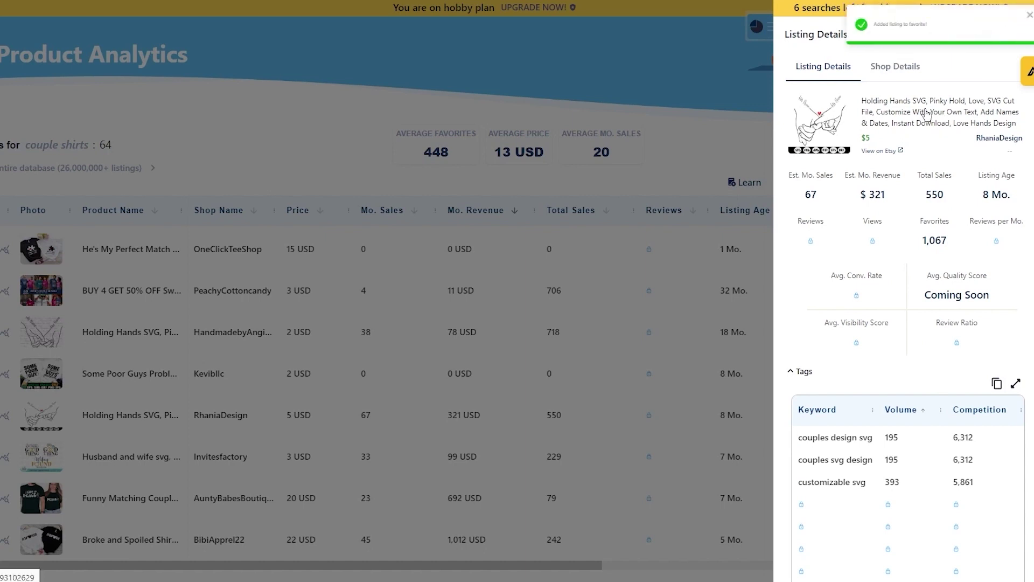
pyautogui.click(1027, 14)
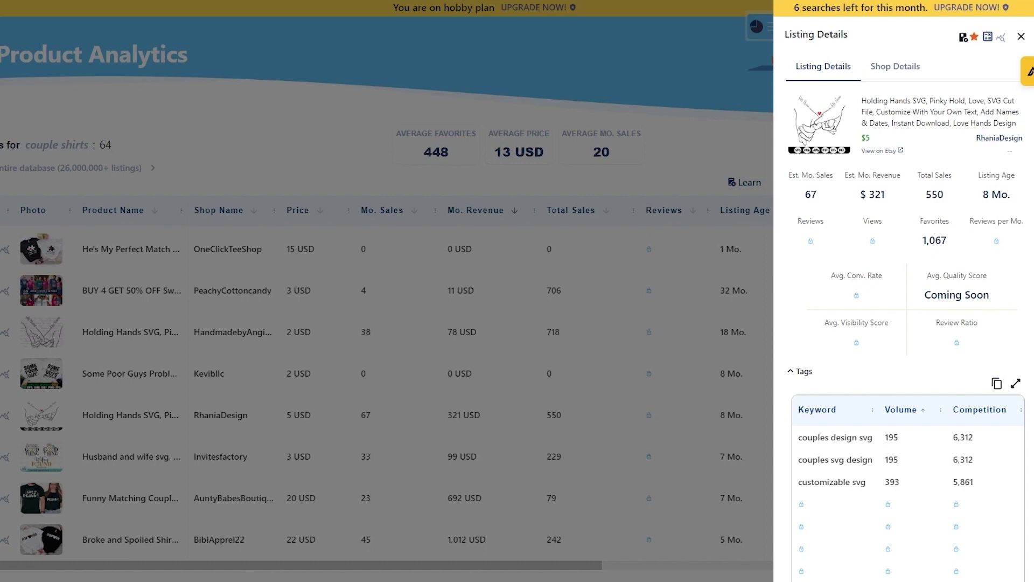
pyautogui.click(731, 164)
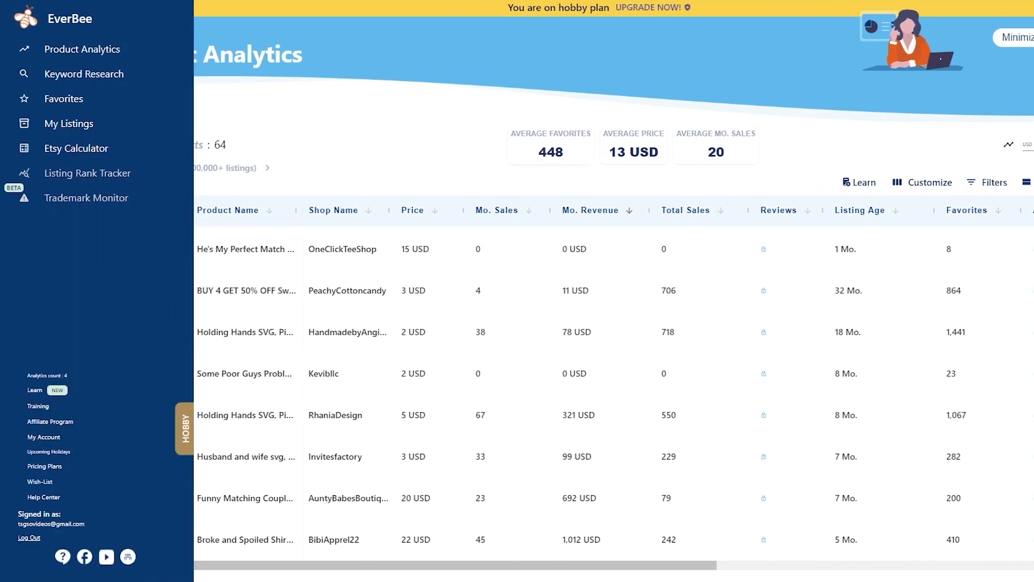
# Switch to EverBee's Keyword Research tool.
pyautogui.click(84, 71)
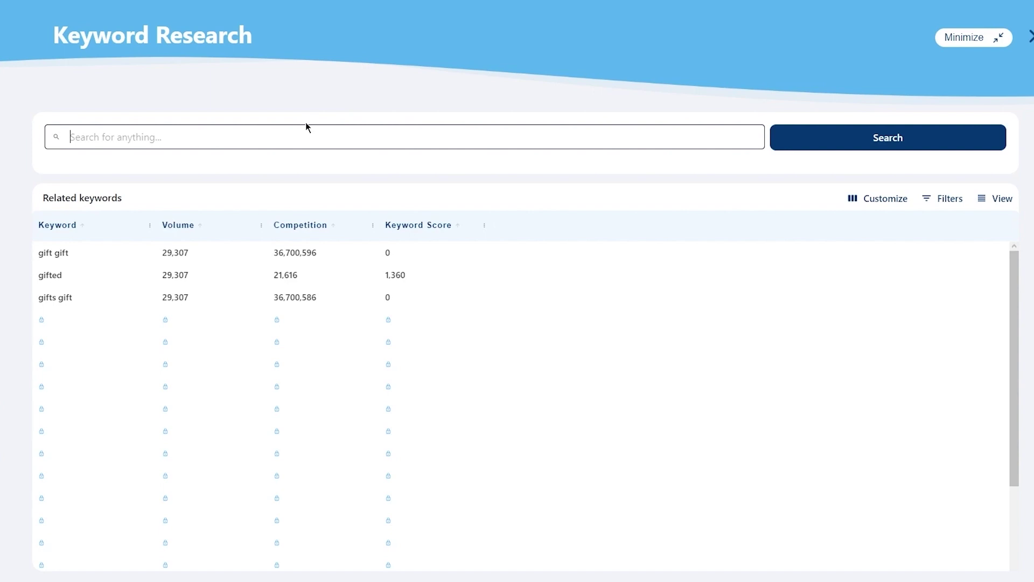
# Research 'couple shirts': 3,393 search volume, 188,506 competition, keyword score 20.
pyautogui.write('couple shirts')
pyautogui.press('Return')
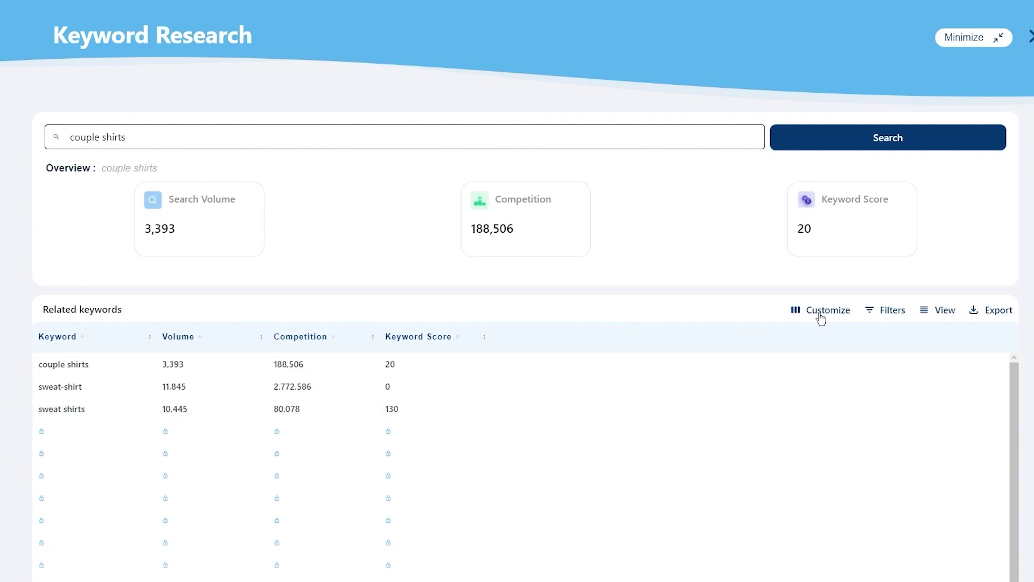
# Review the Customize column options for the related keywords table, then dismiss them.
pyautogui.click(793, 309)
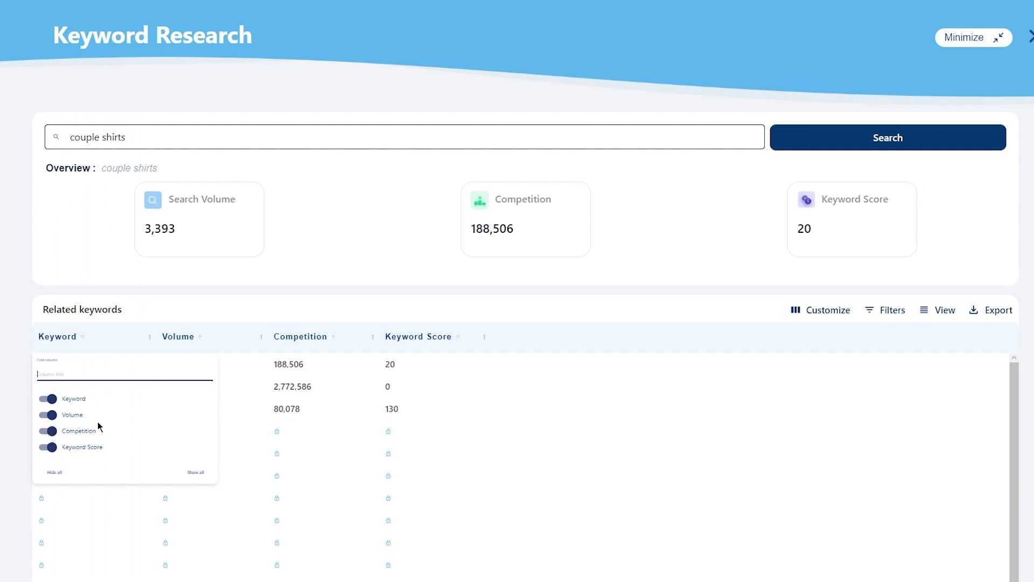
pyautogui.click(325, 297)
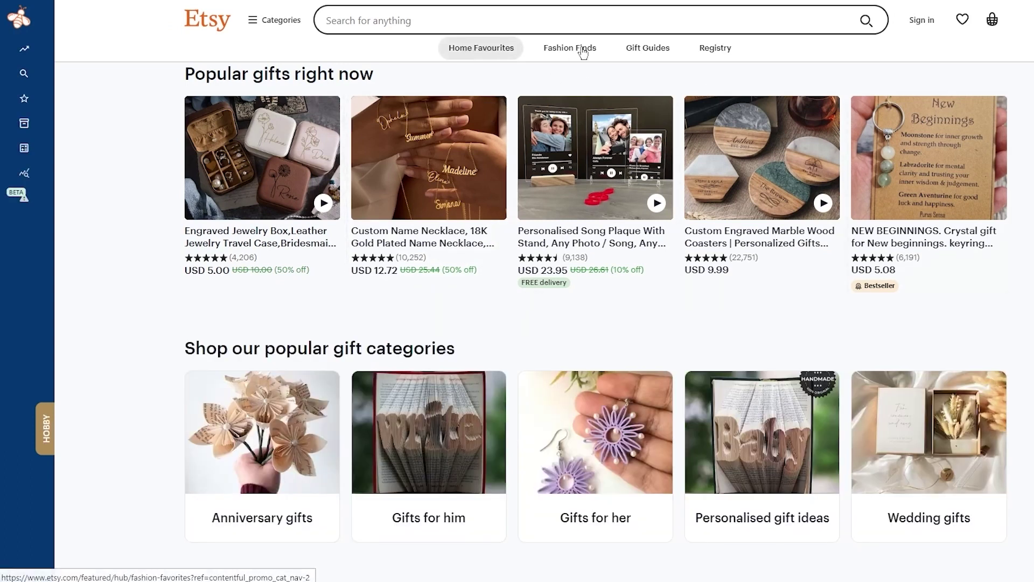
# Browse Etsy's Categories menu and go to the Clothing category page.
pyautogui.click(275, 20)
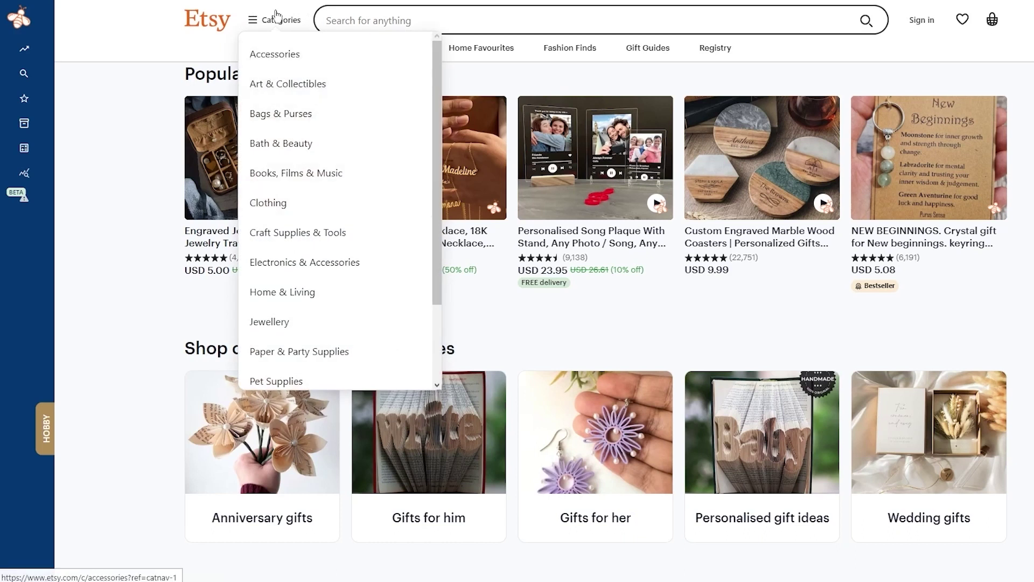
pyautogui.scroll(-2, 318, 156)
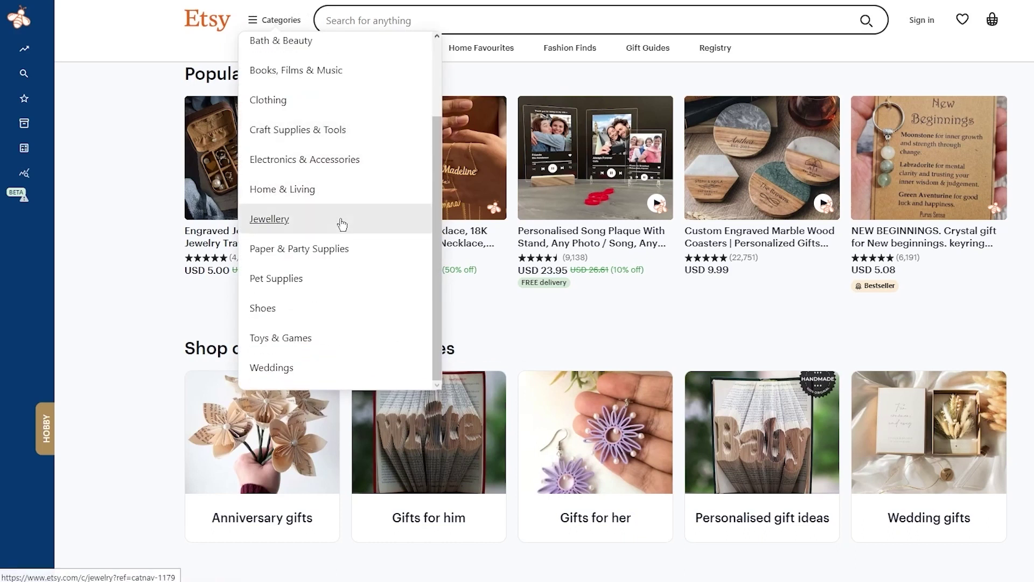
pyautogui.scroll(2, 341, 223)
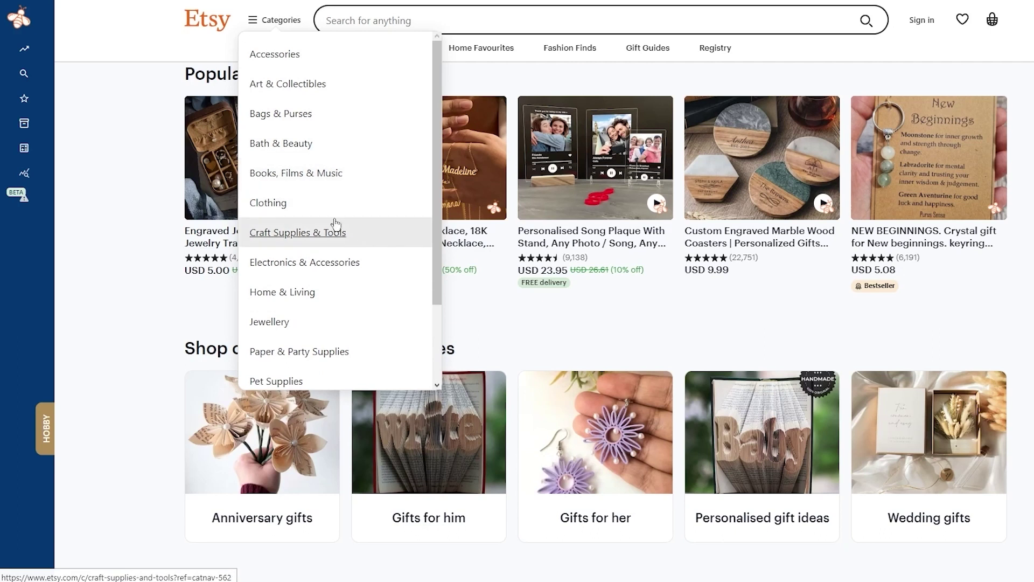
pyautogui.click(275, 210)
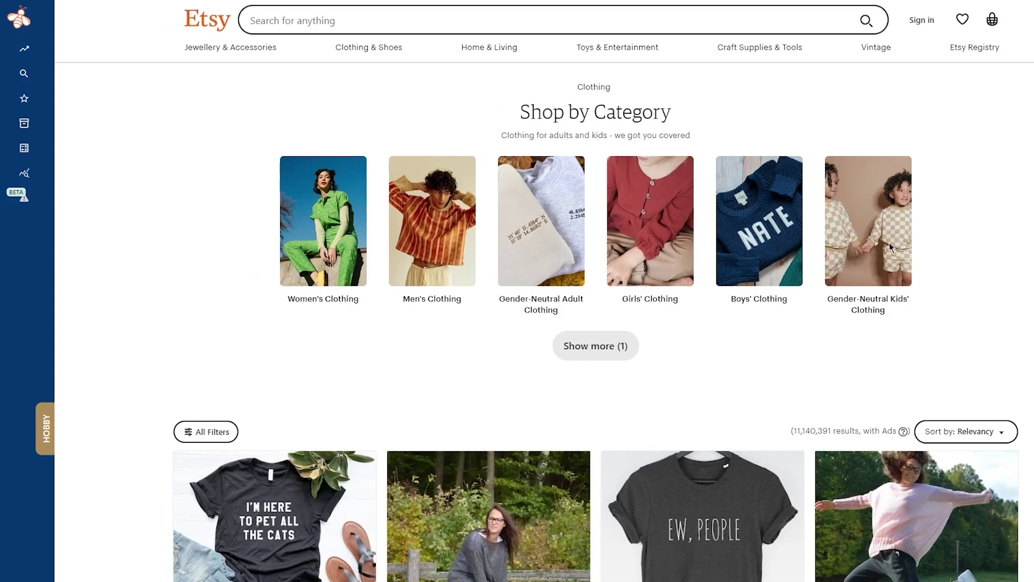
pyautogui.scroll(-5, 947, 307)
pyautogui.scroll(4, 582, 289)
# Browse men's Shirts & Tees results and open GreatLifeTees' USD 13.95+ Custom T-shirt listing.
pyautogui.click(581, 289)
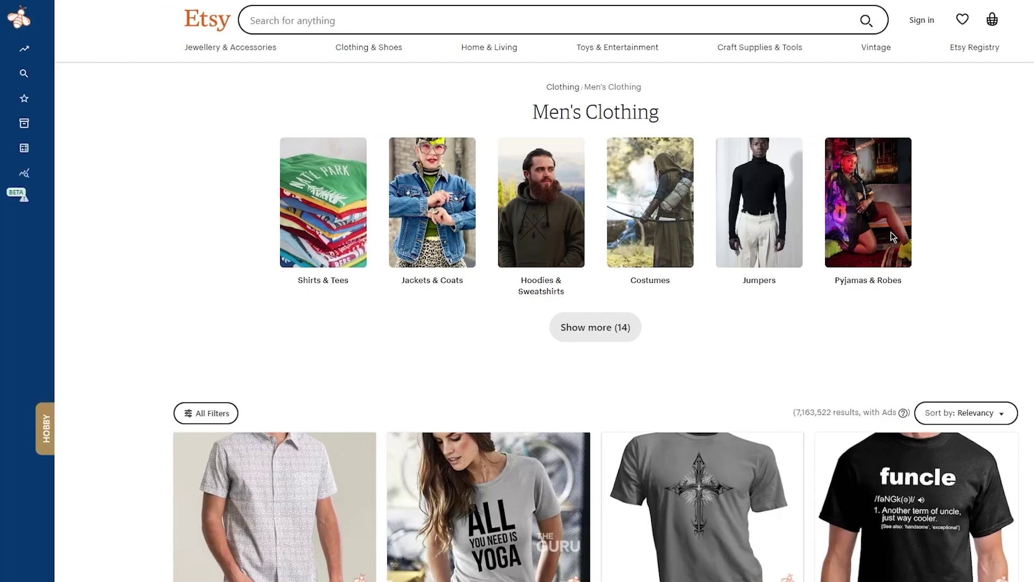
pyautogui.click(332, 249)
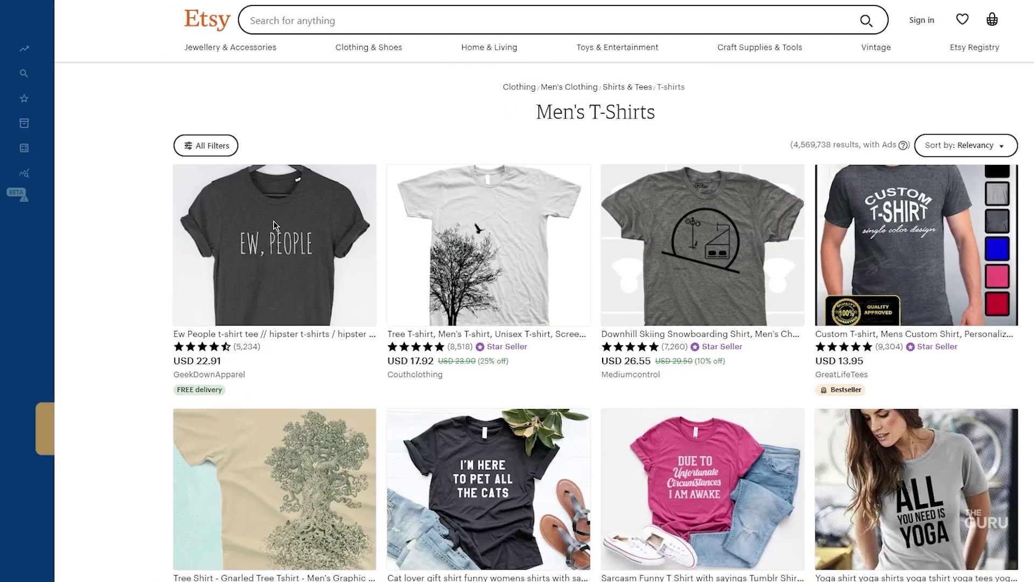
pyautogui.moveTo(108, 223)
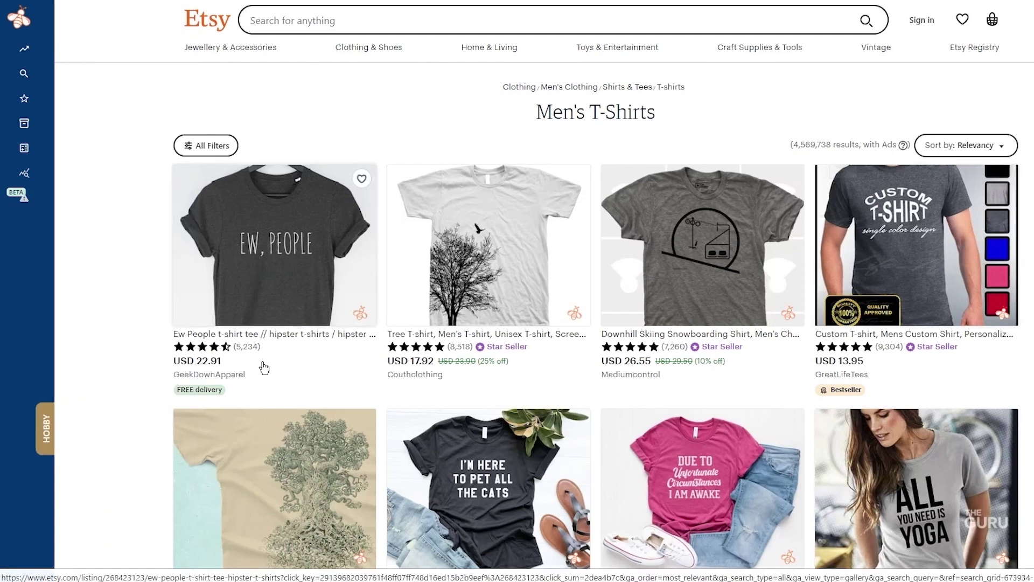
pyautogui.scroll(-3, 490, 362)
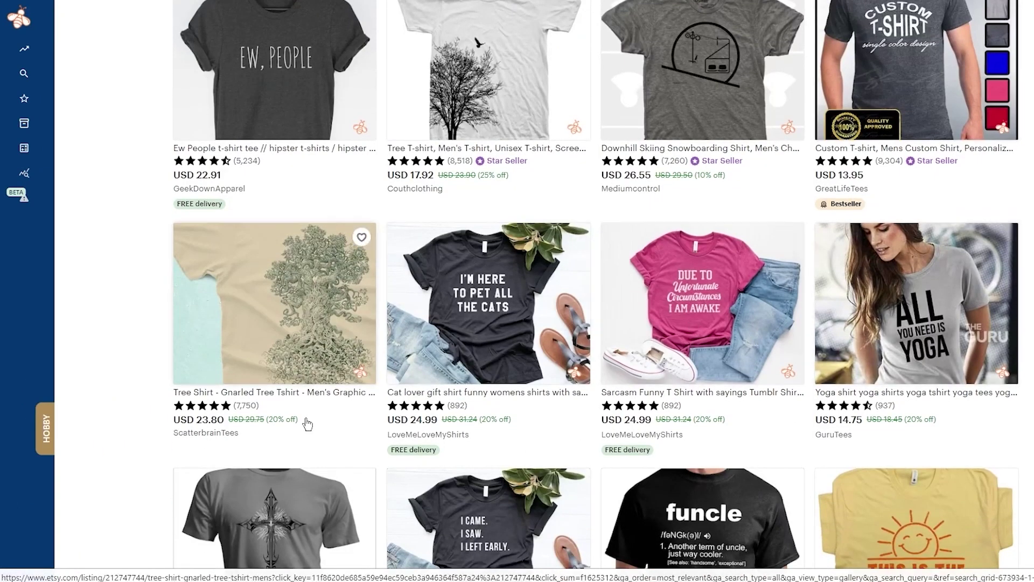
pyautogui.scroll(-2, 312, 422)
pyautogui.scroll(5, 915, 280)
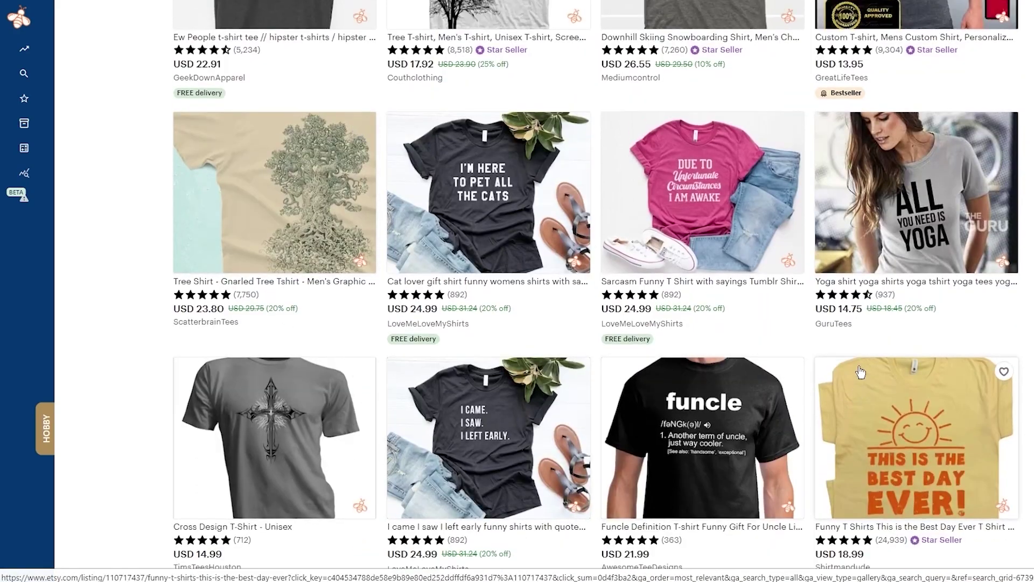
pyautogui.click(933, 277)
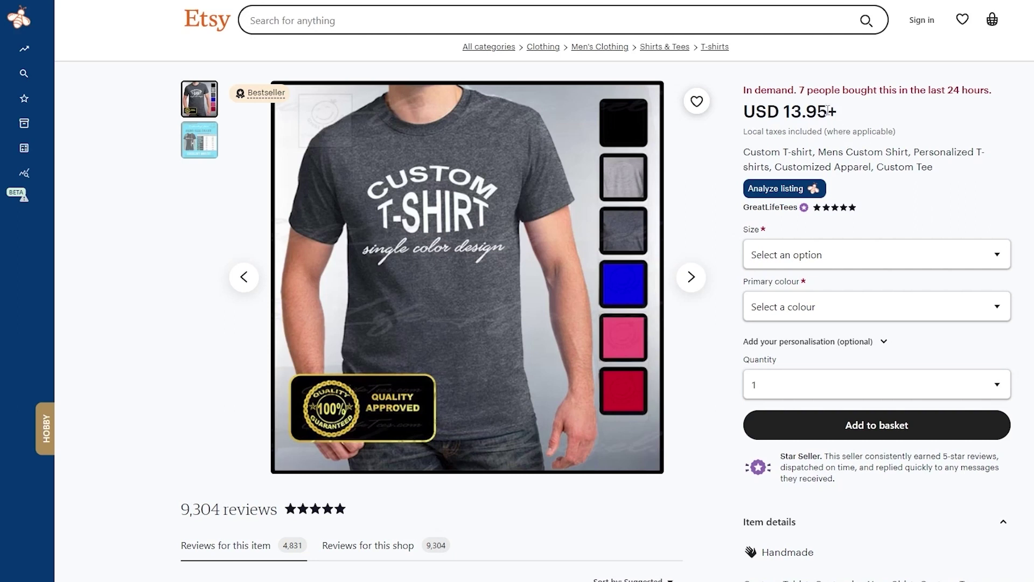
# Go to the GreatLifeTees shop page from the Custom T-shirt listing.
pyautogui.click(782, 209)
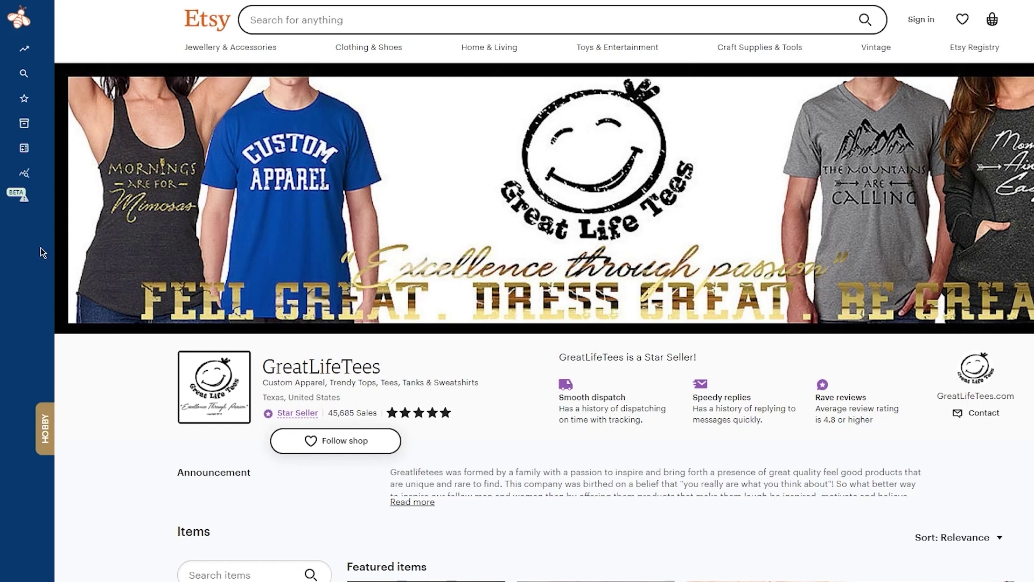
# Show Product Analytics for GreatLifeTees' 39 listings, then inspect the $14 Custom T-shirt, Mens listing's details and tags.
pyautogui.moveTo(43, 242)
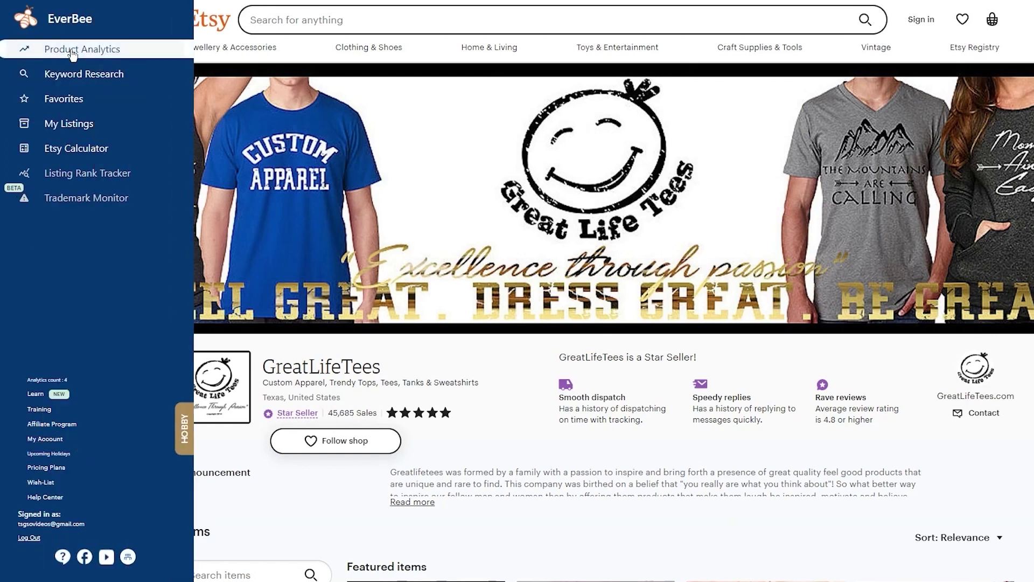
pyautogui.click(73, 51)
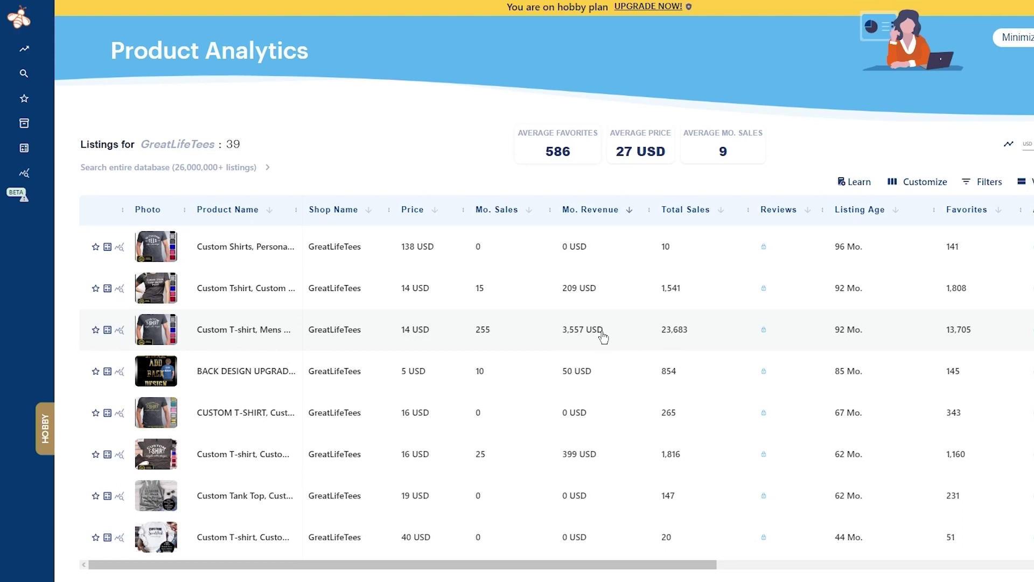
pyautogui.scroll(-12, 604, 337)
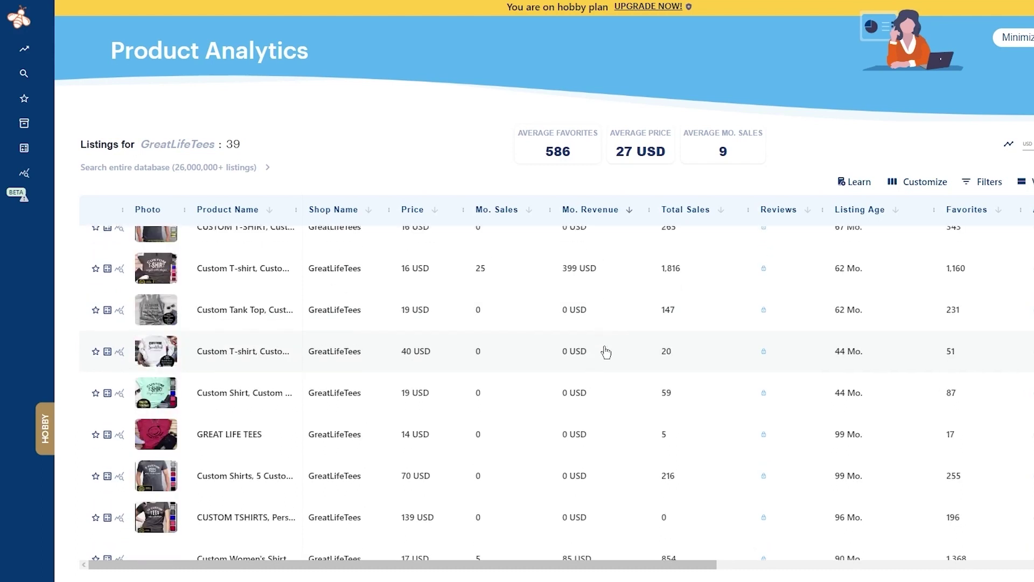
pyautogui.scroll(12, 695, 401)
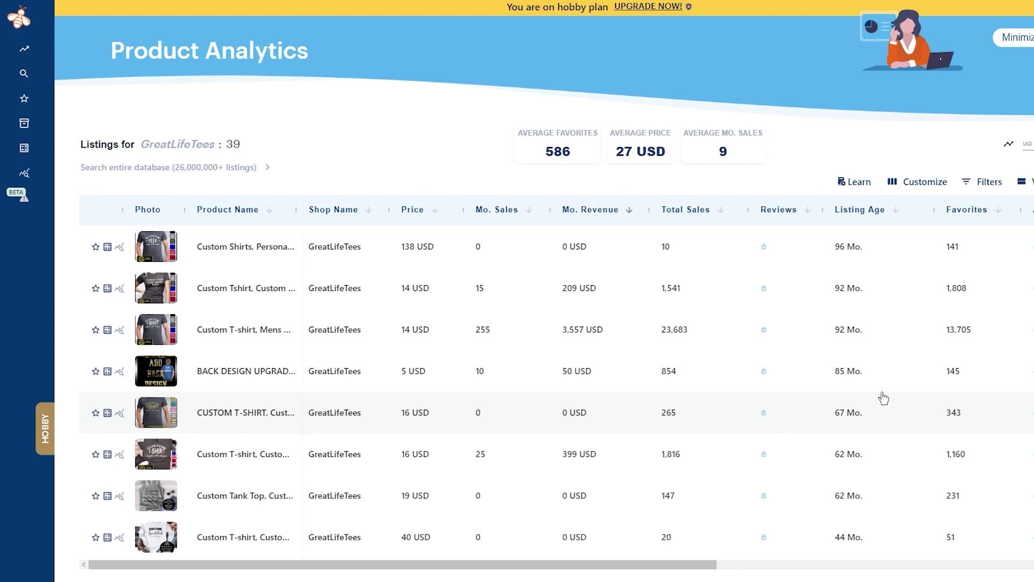
pyautogui.click(250, 330)
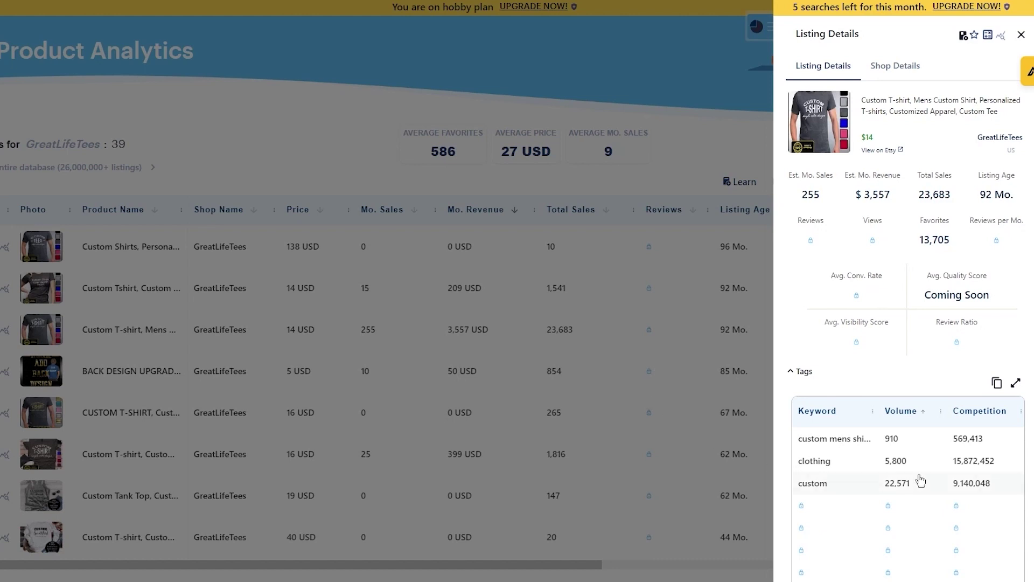
pyautogui.scroll(-2, 921, 474)
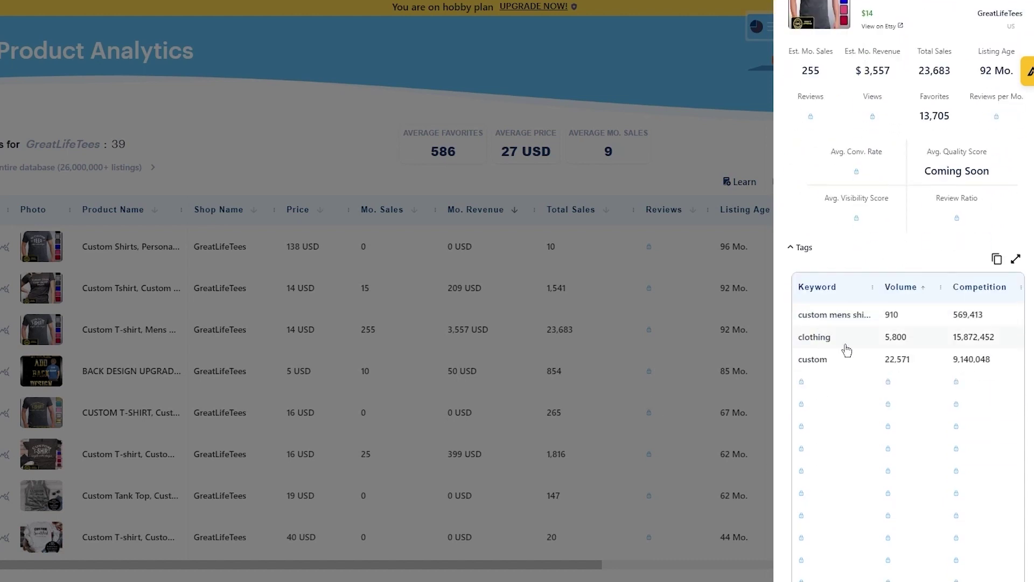